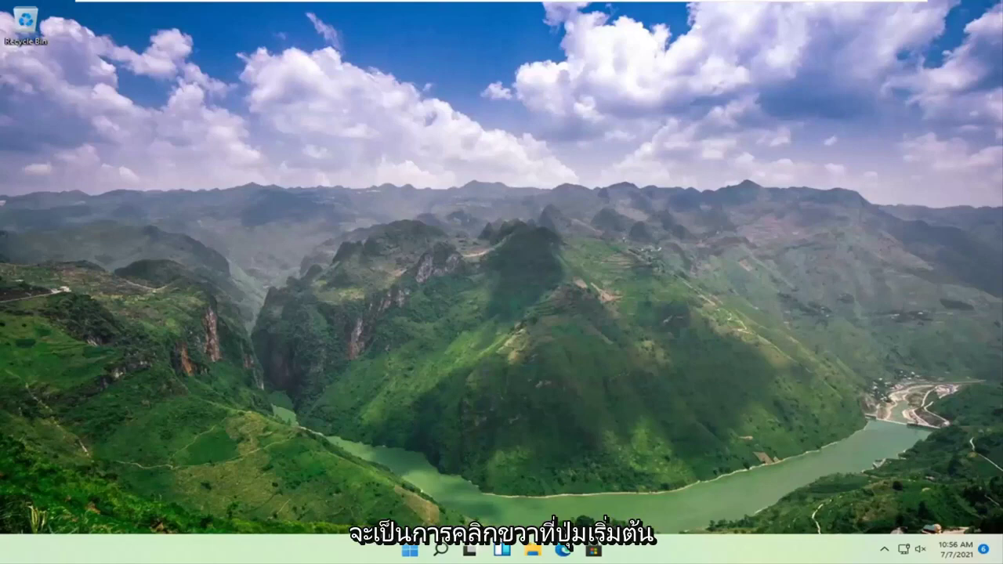
- Open Settings › System › Display and expand Multiple displays to reveal the Detect button
right_click(418, 546)
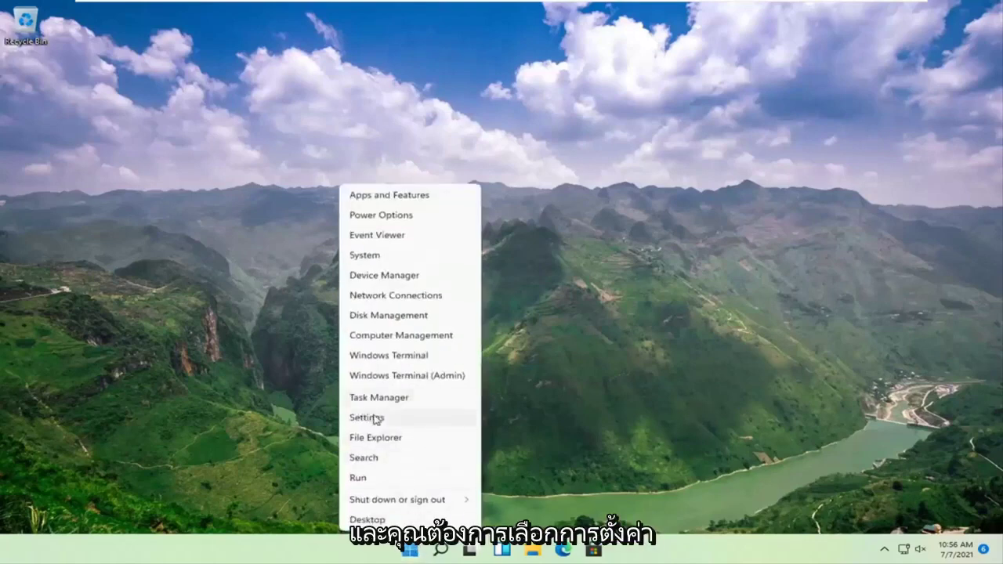
click(374, 419)
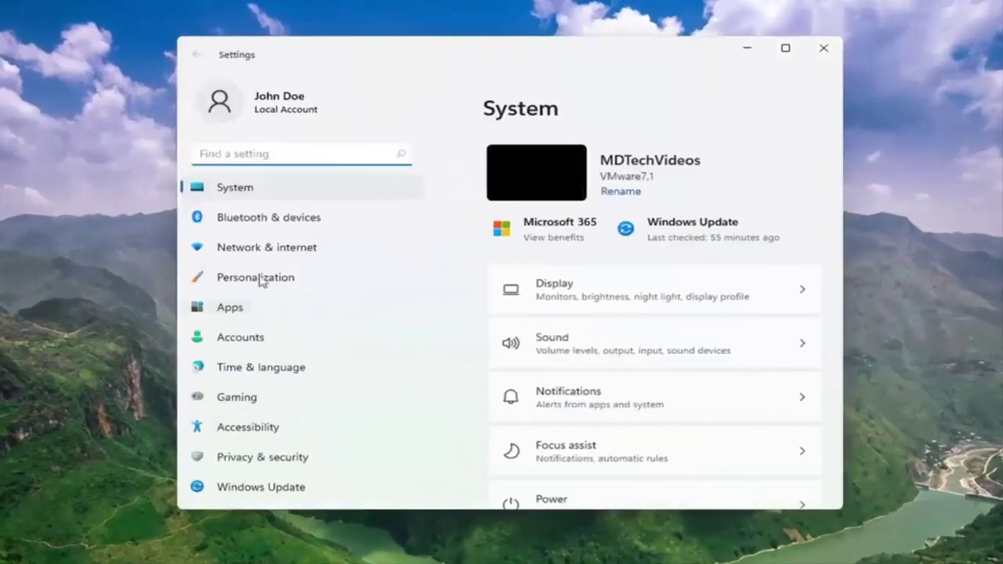
click(235, 190)
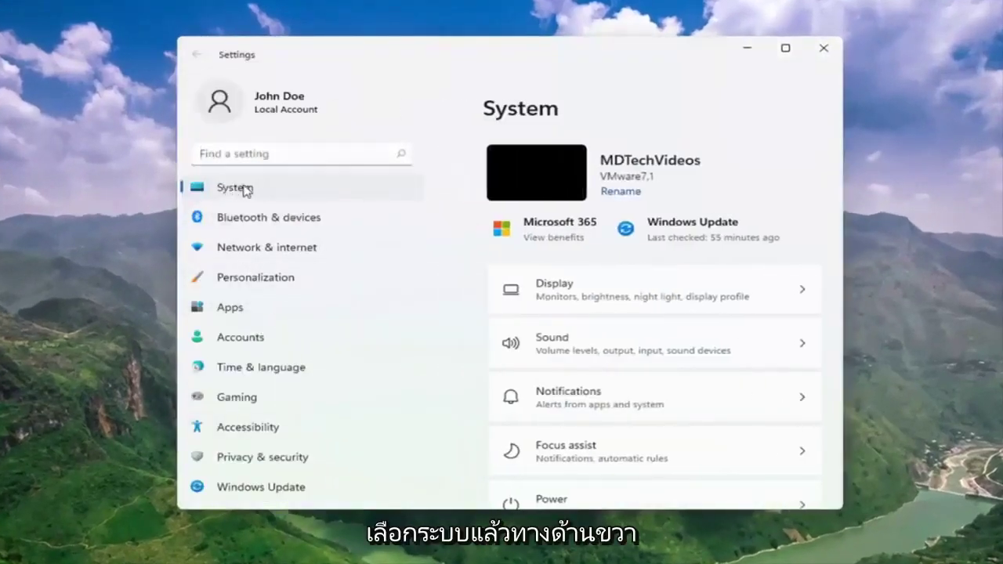
click(604, 293)
scroll(607, 291, down, 3)
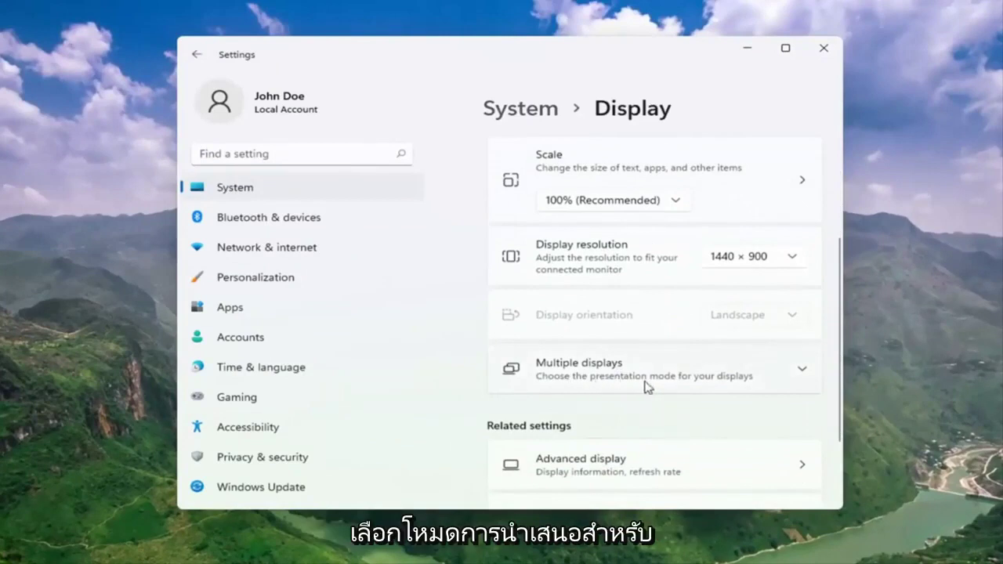
click(689, 385)
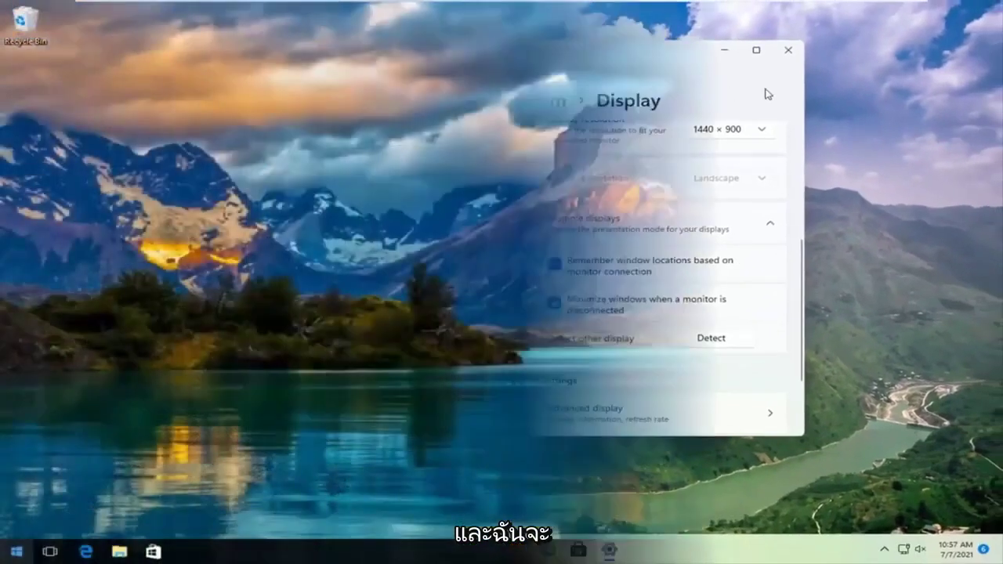
- Search the Start menu for 'device manager' and launch Device Manager
key(super)
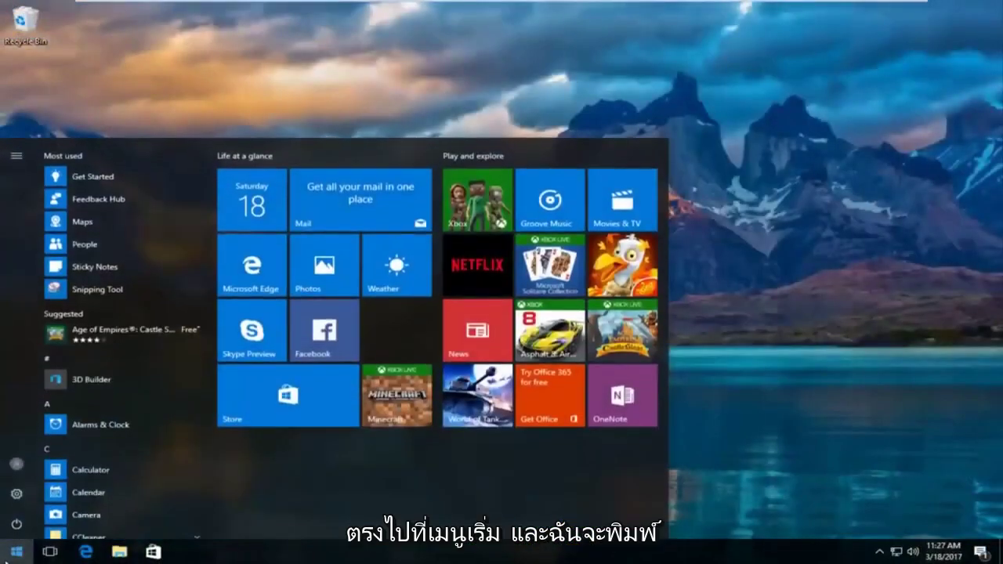
text(device manag)
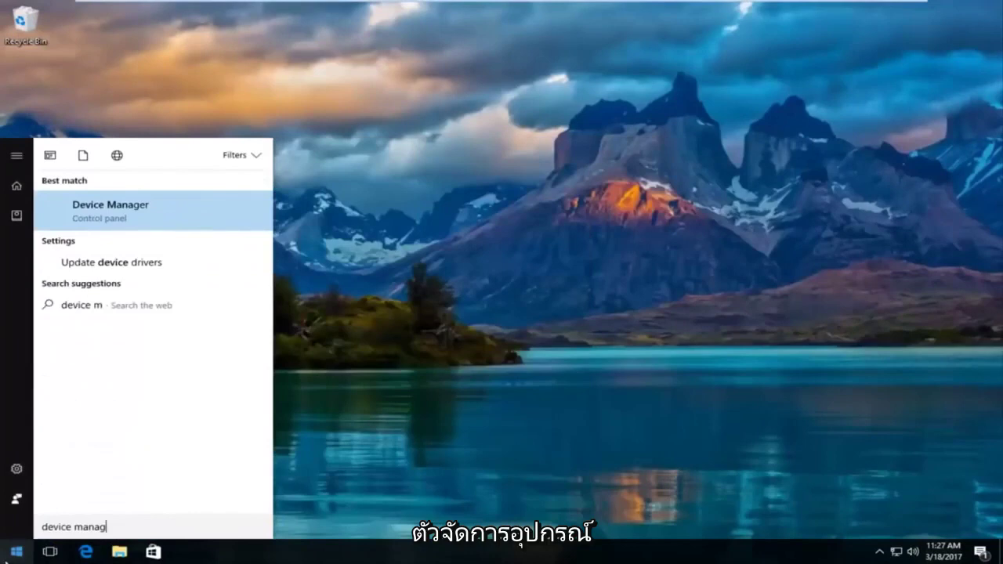
text(er)
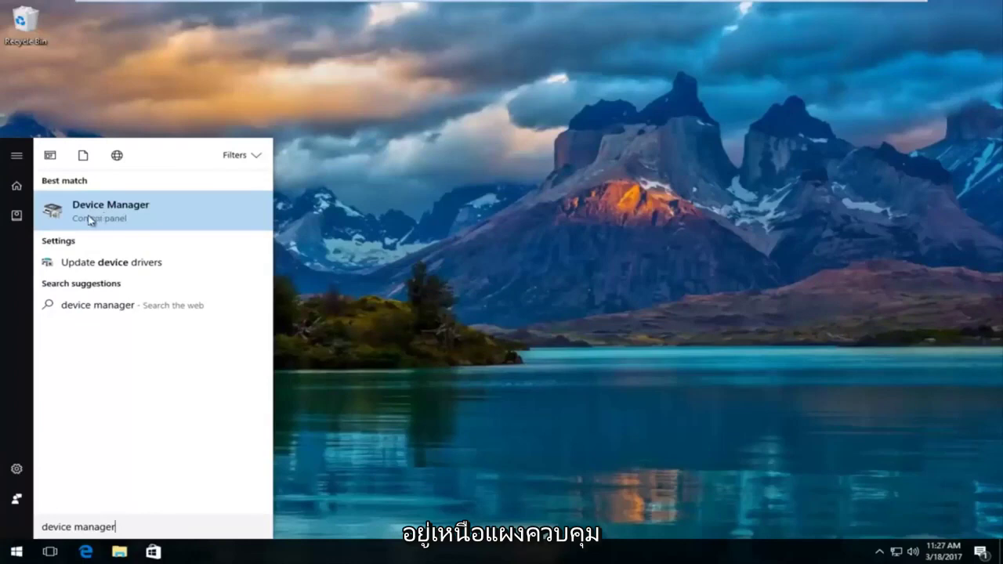
click(101, 213)
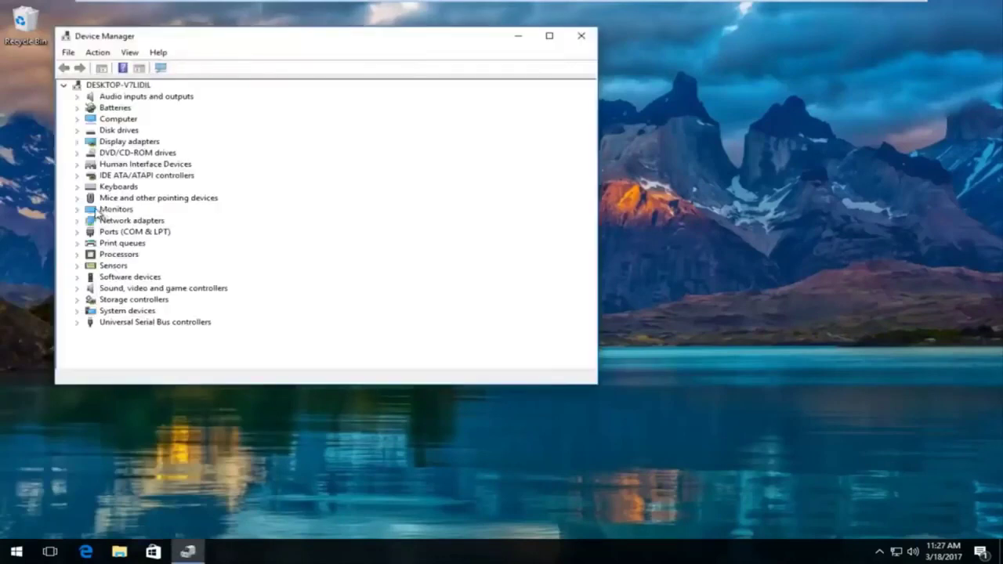
- Expand Display adapters and bring up the context menu for the VMware SVGA 3D adapter
drag(329, 45, 518, 59)
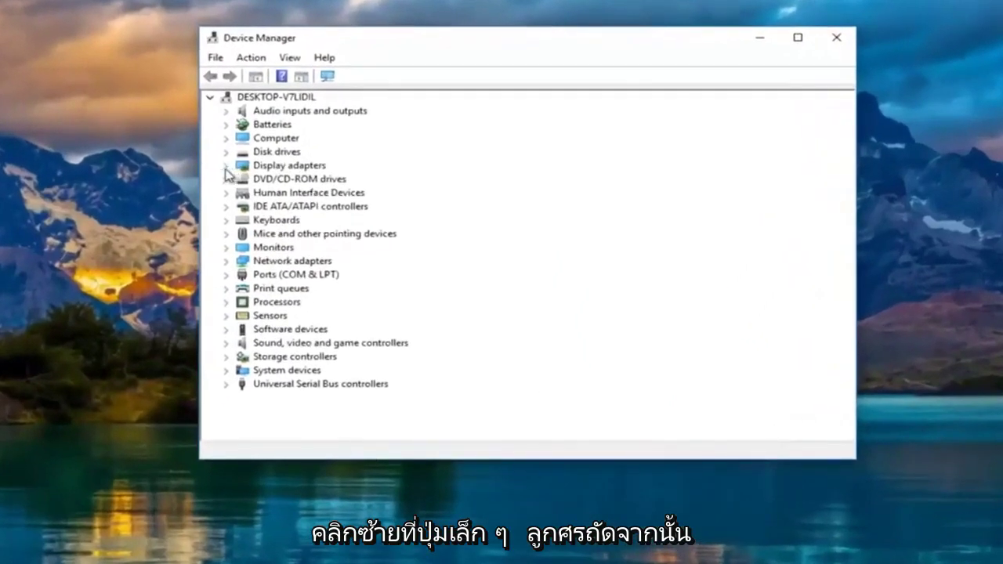
click(226, 165)
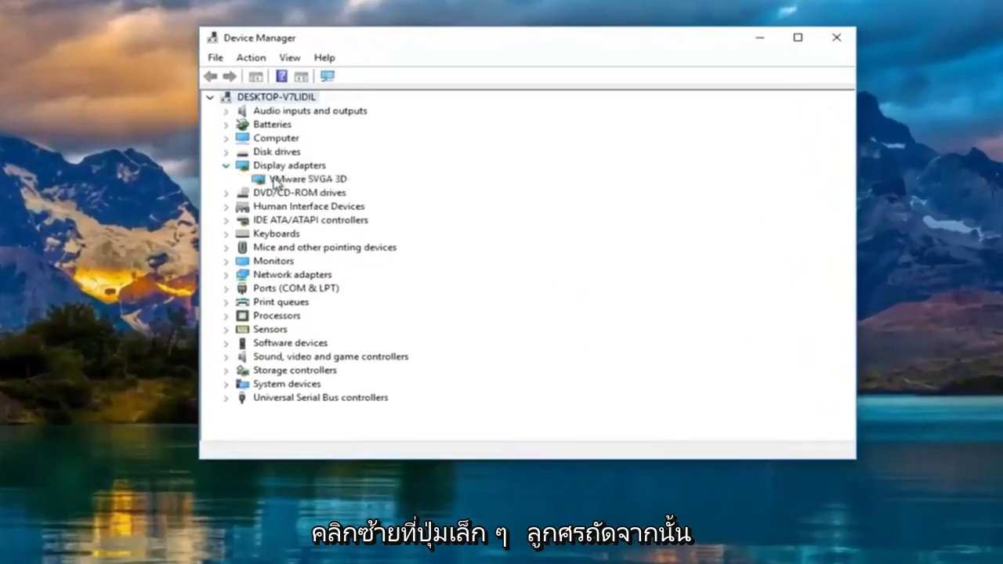
click(275, 179)
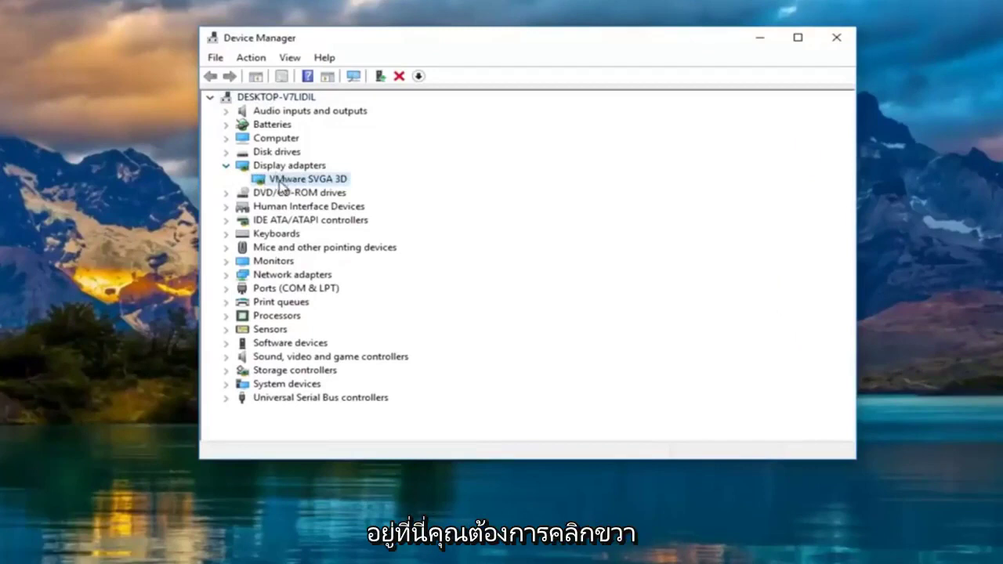
right_click(285, 183)
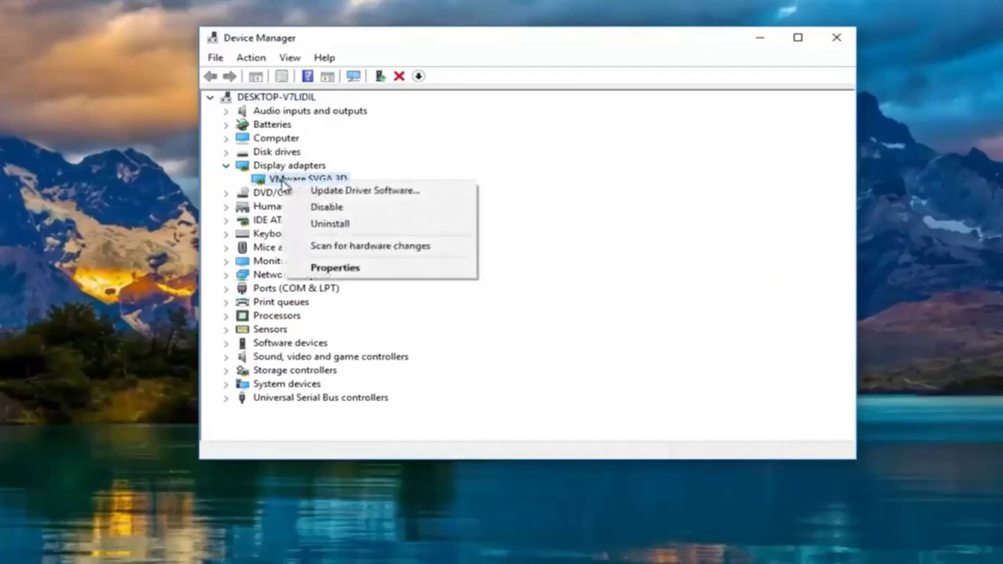
- Search automatically for a newer VMware SVGA 3D driver, find it already up to date, and close the wizard
click(350, 191)
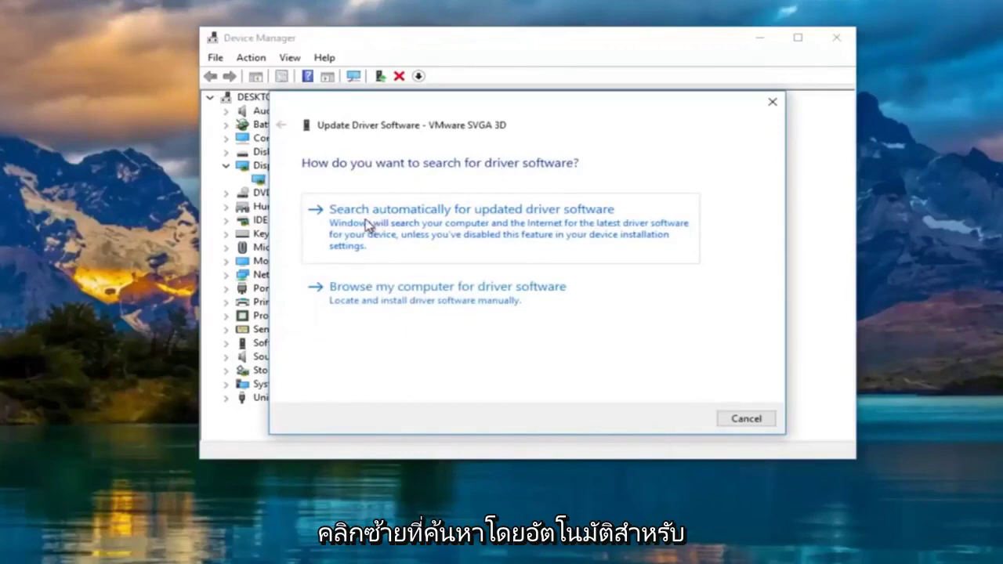
click(463, 222)
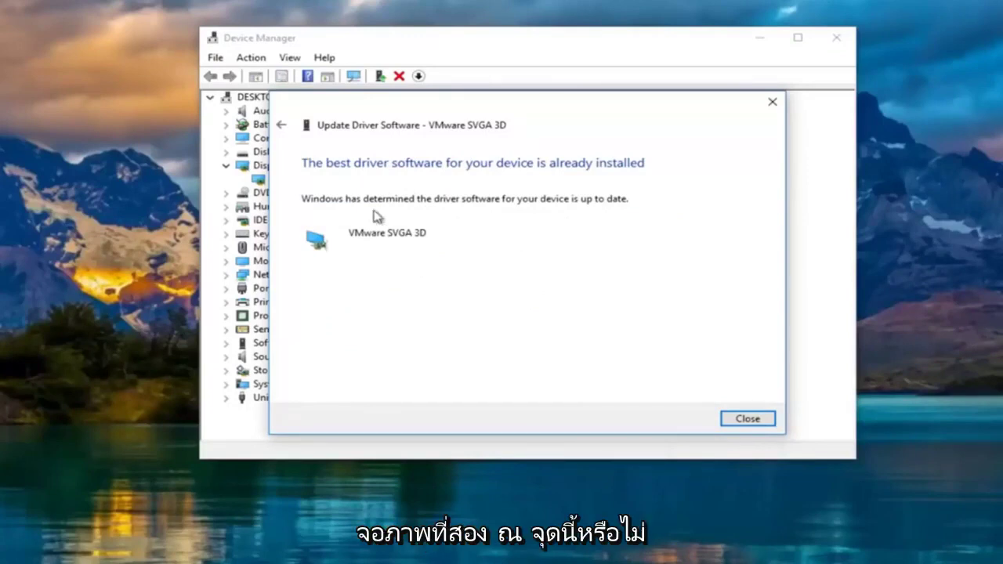
click(281, 127)
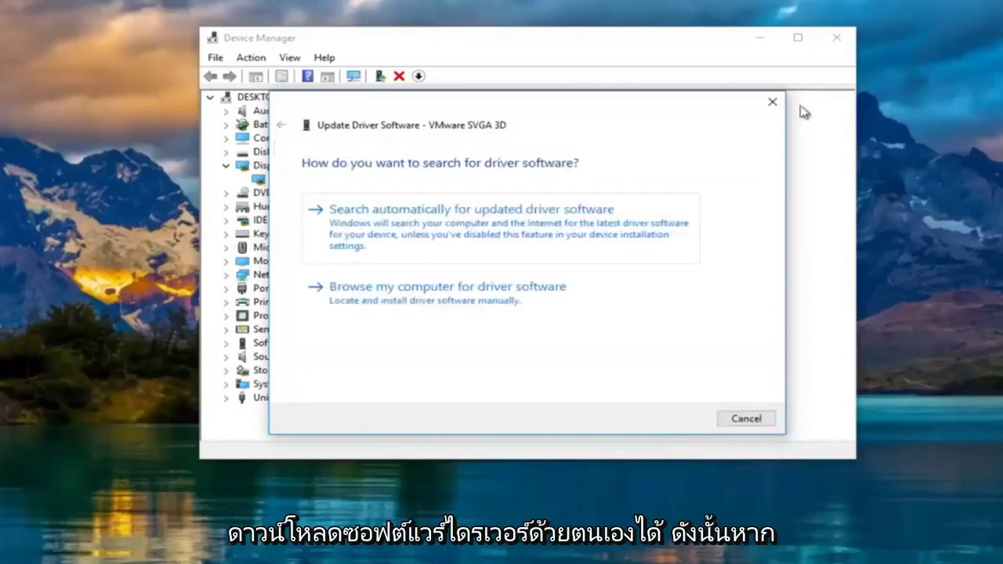
click(771, 103)
click(338, 179)
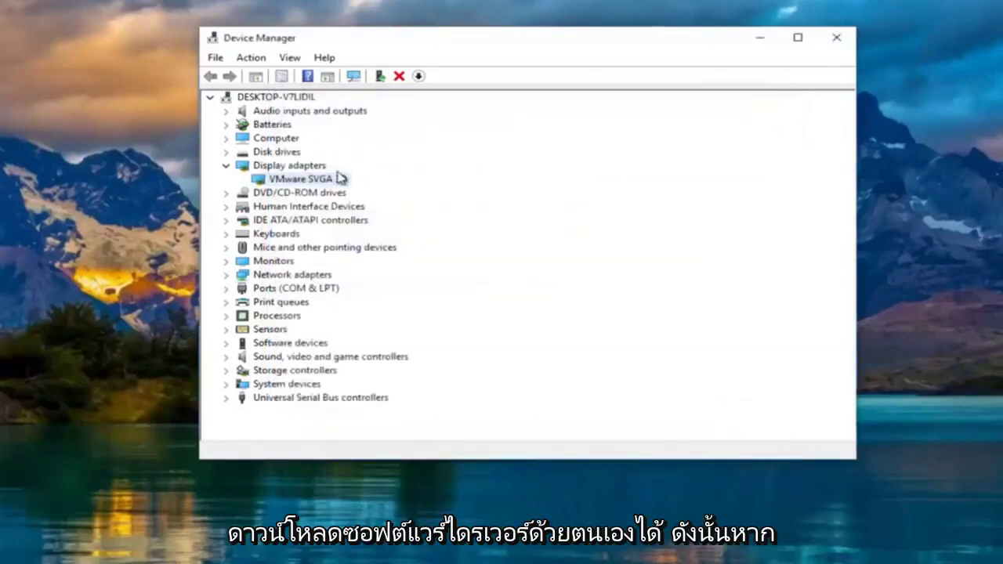
right_click(284, 181)
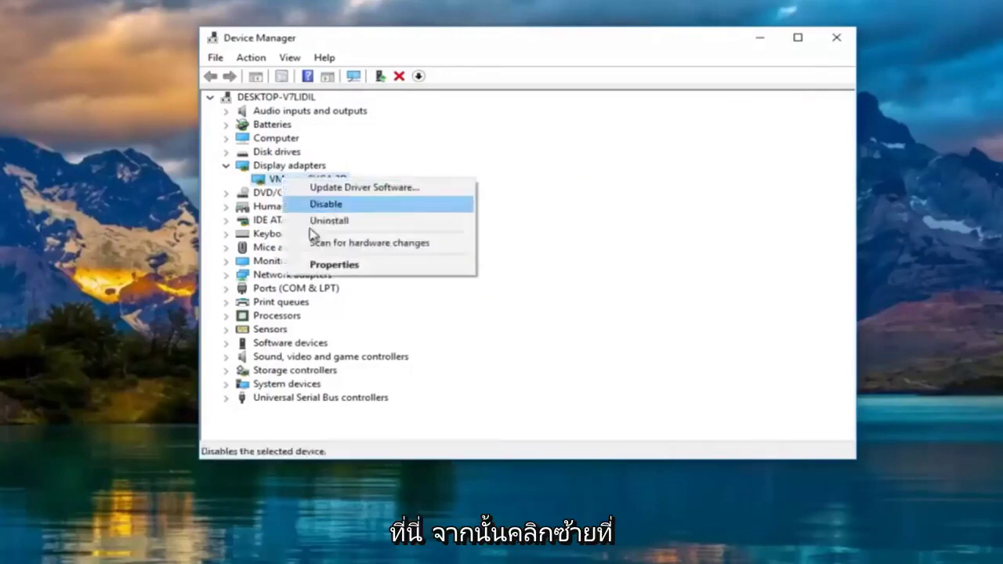
click(323, 266)
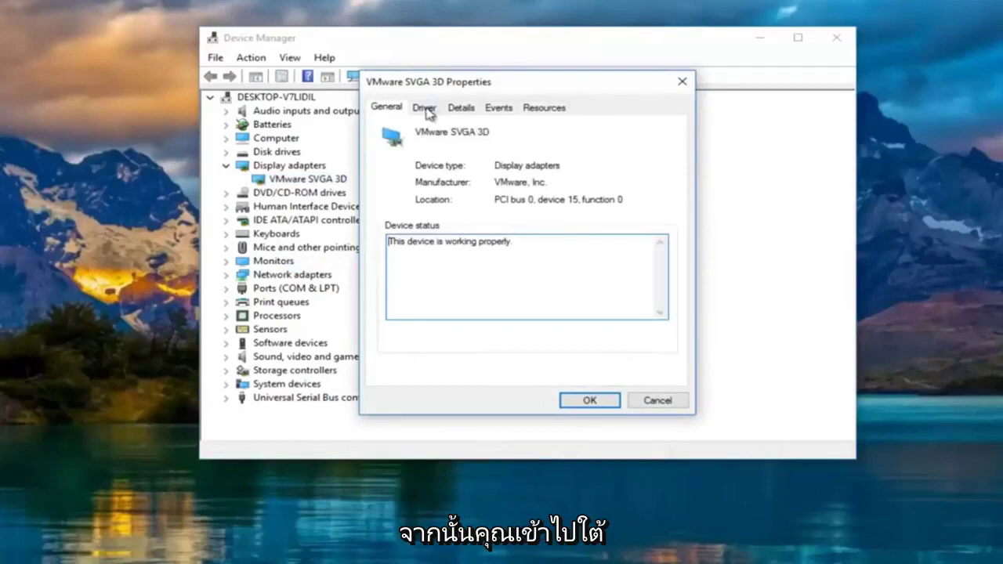
click(424, 111)
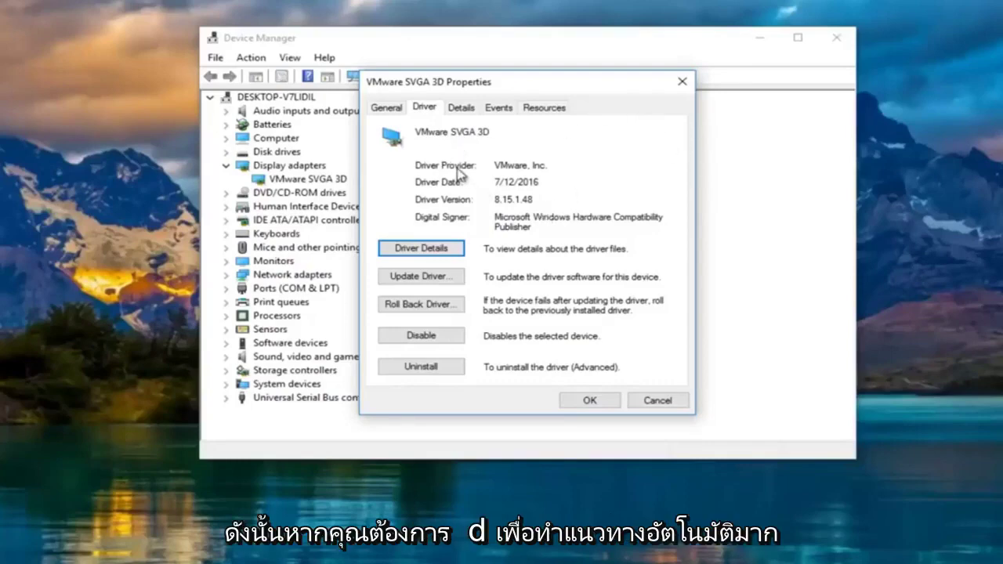
click(682, 82)
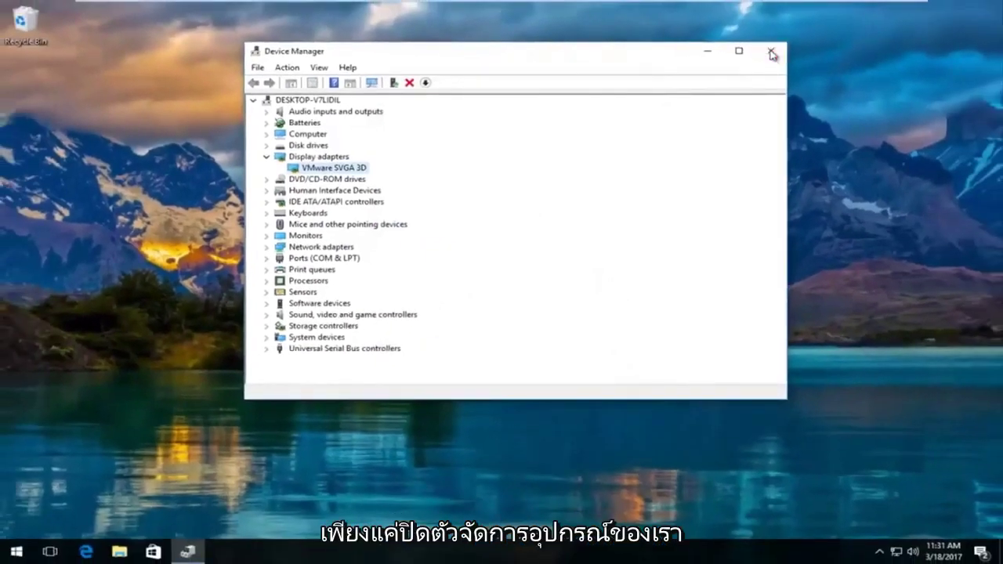
- Close Device Manager, open Edge, and search Google for 'amd driver update'
click(797, 46)
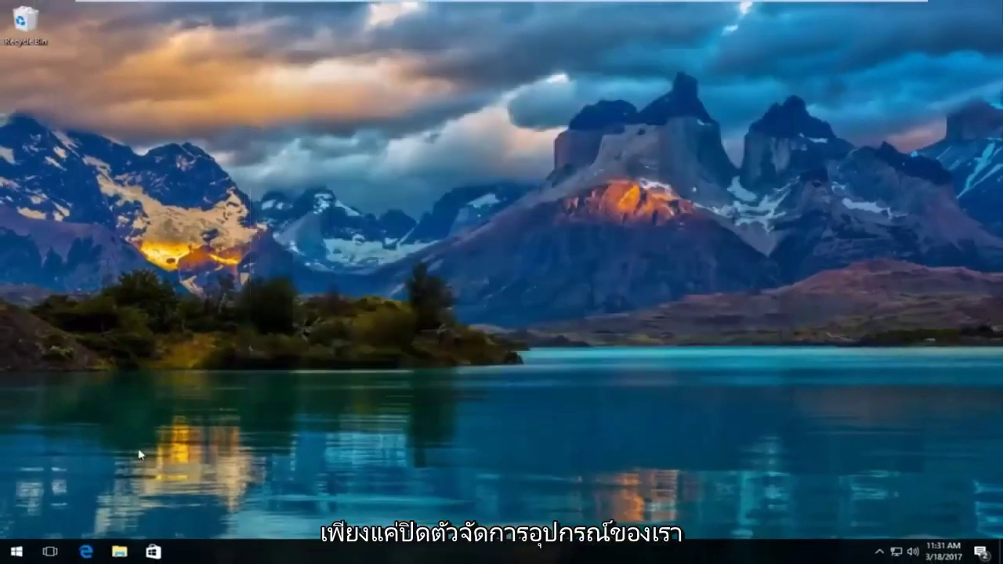
click(89, 551)
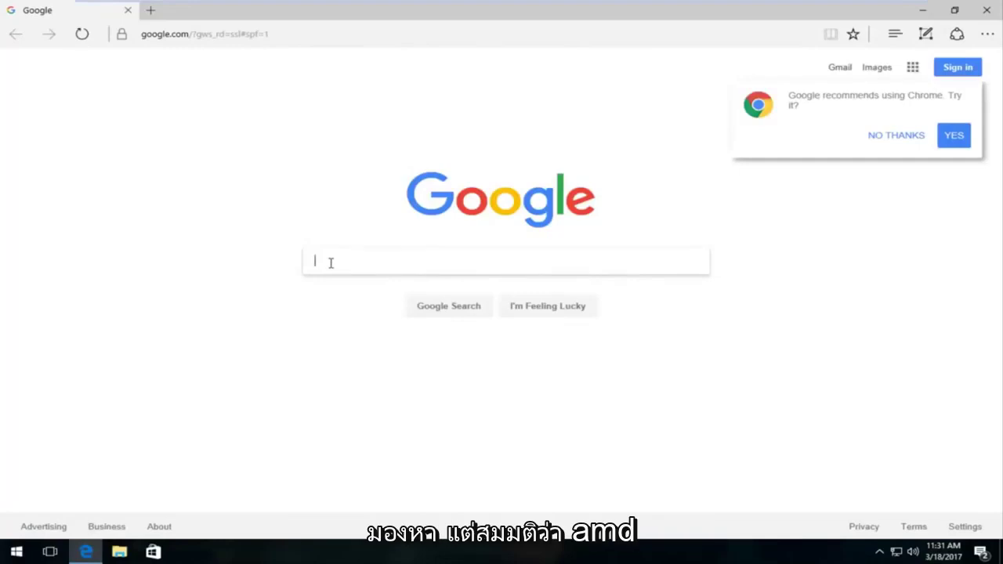
text(amd )
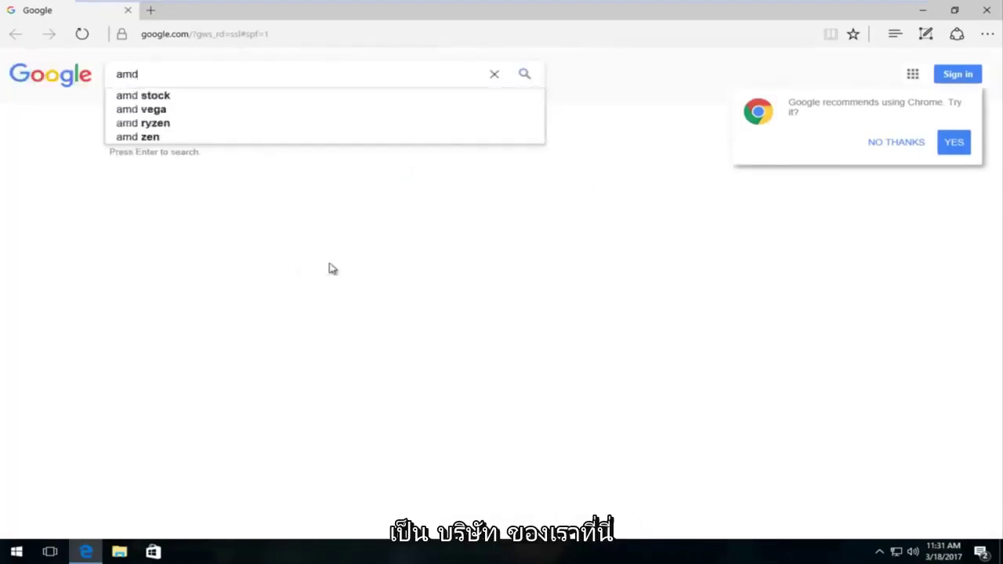
text(driver )
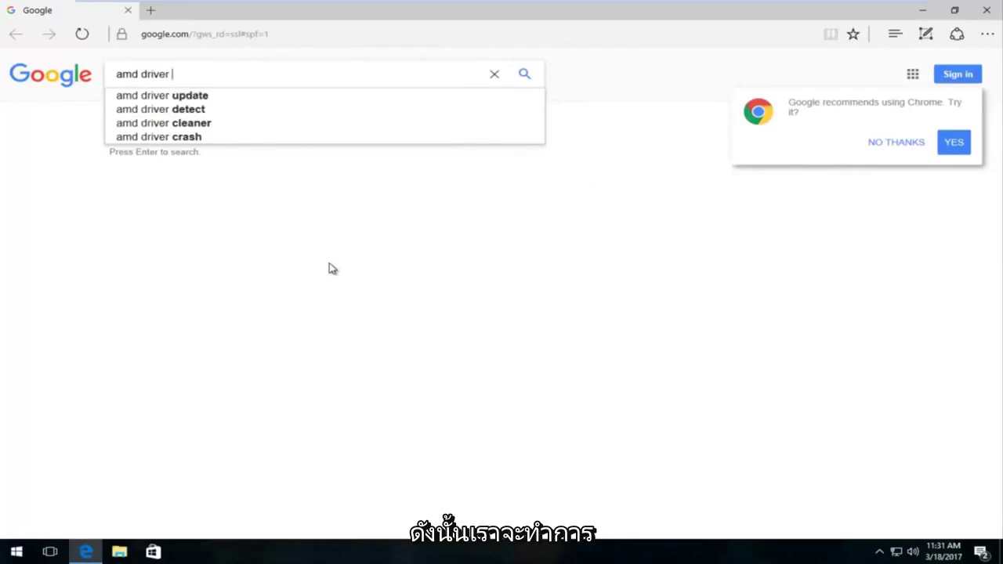
text(u[pd)
key(BackSpace)
text(=)
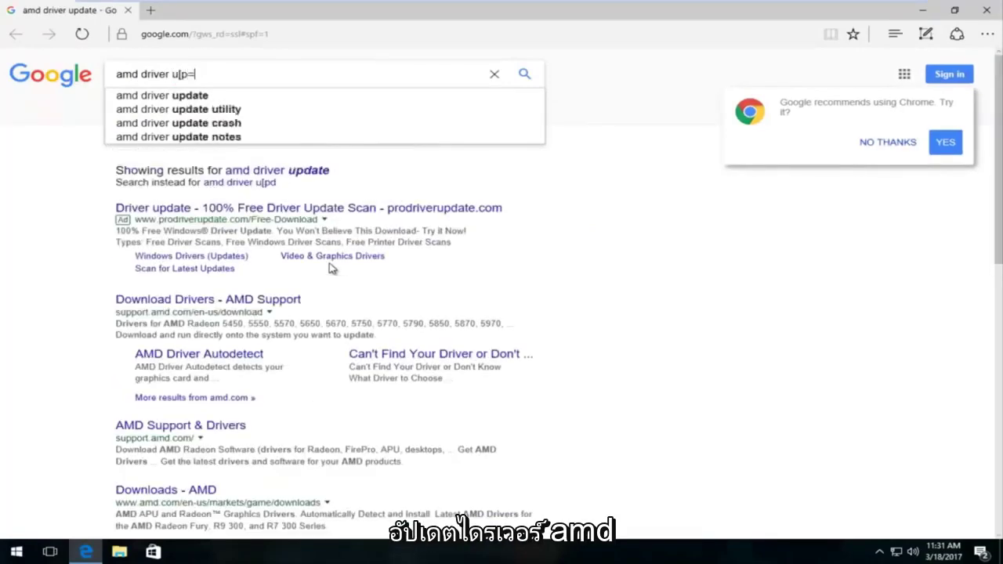
key(BackSpace)
key(BackSpace)
key(BackSpace)
text(pdate)
key(Return)
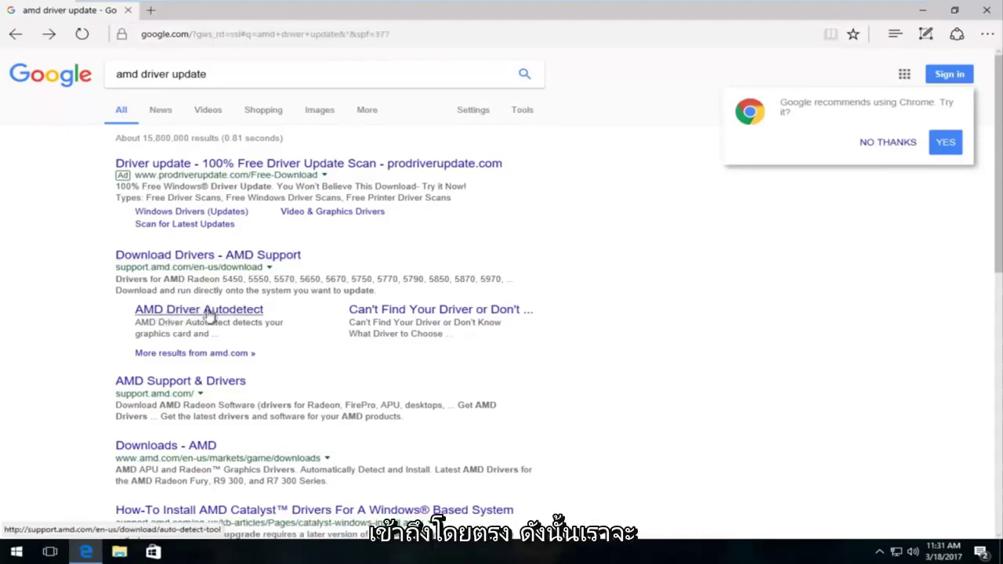
- Open the AMD Driver Autodetect result and look over its 67 MB download table
click(209, 311)
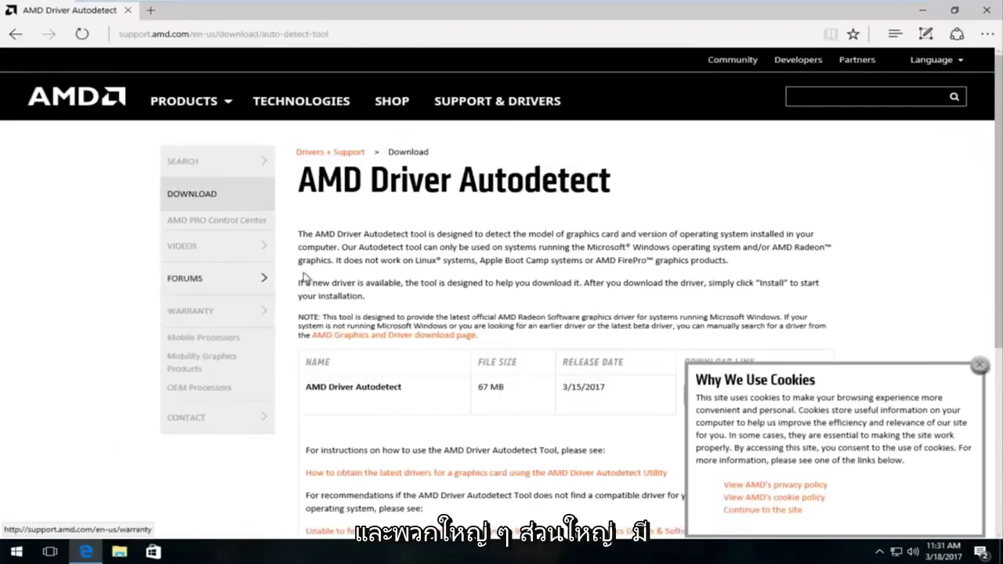
scroll(323, 255, down, 3)
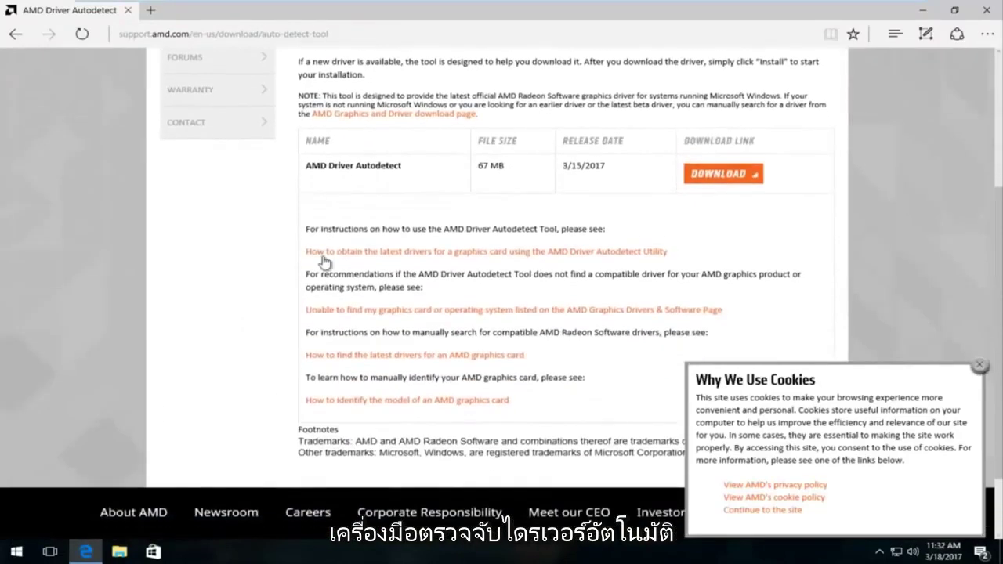
scroll(327, 260, up, 1)
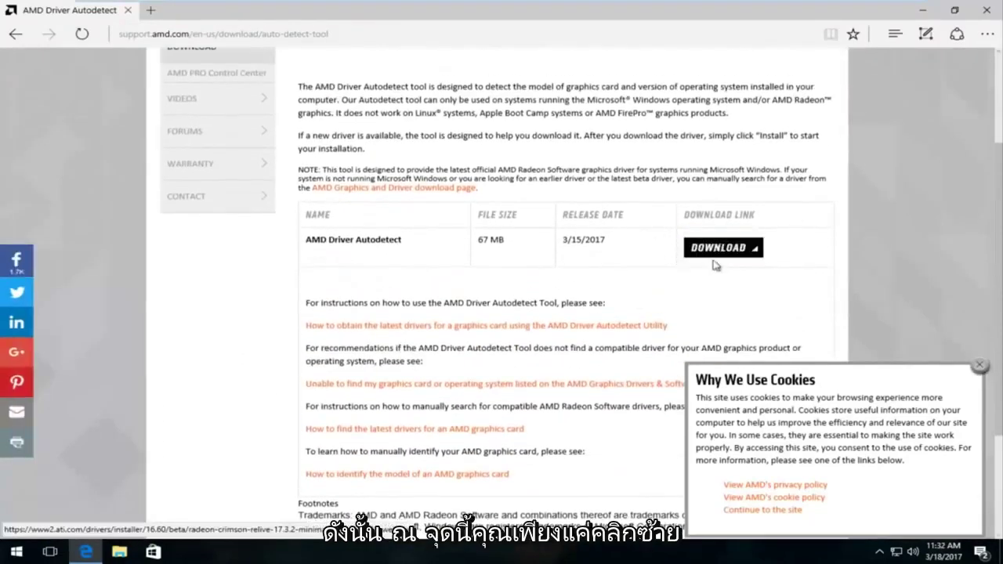
scroll(642, 282, up, 2)
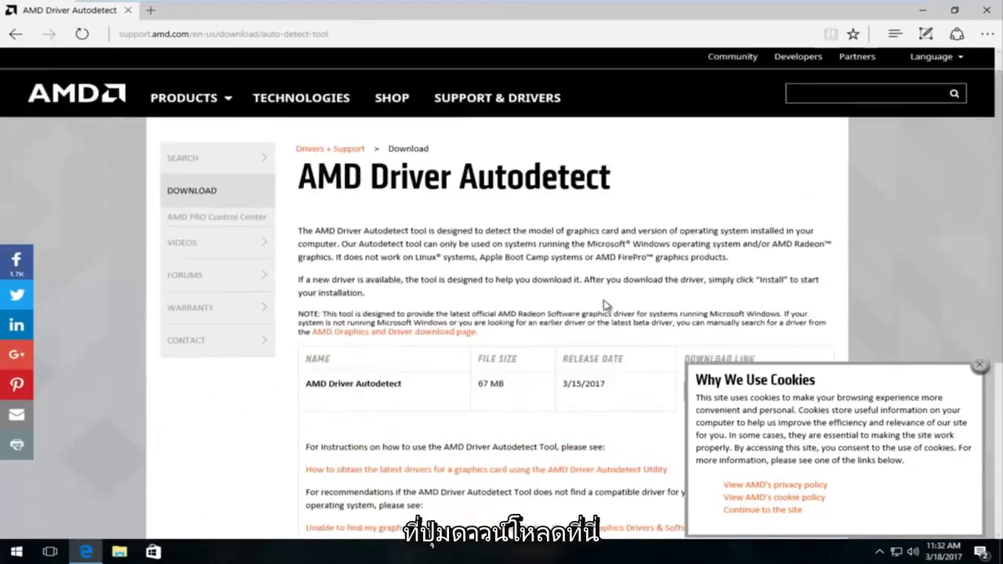
scroll(579, 287, down, 2)
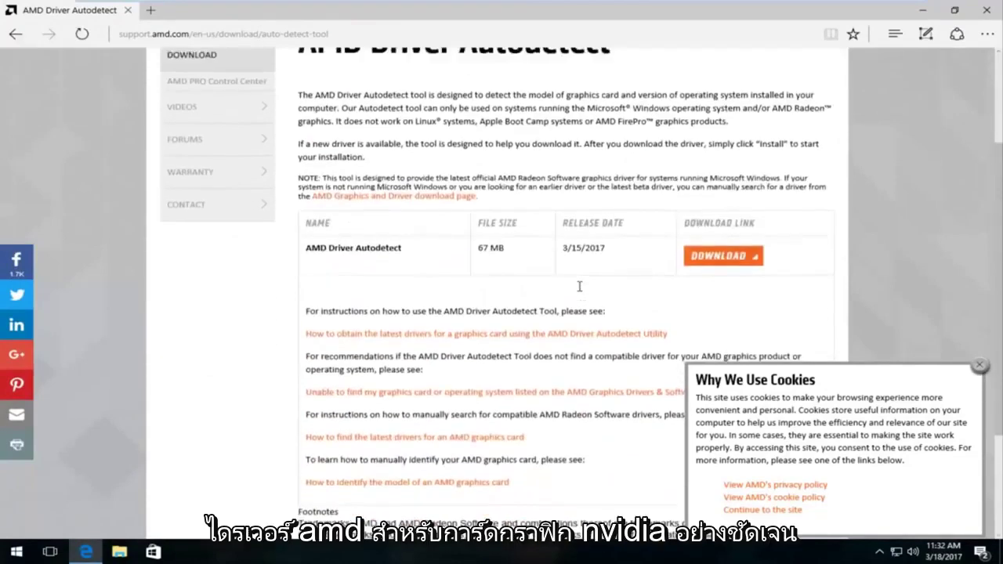
scroll(576, 286, up, 2)
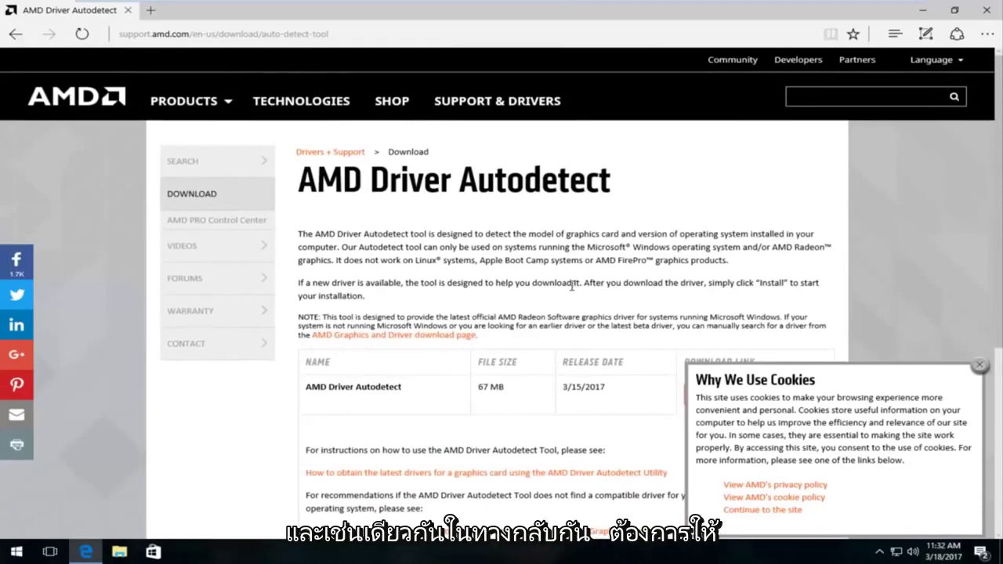
scroll(572, 286, down, 3)
scroll(572, 290, up, 3)
scroll(572, 287, down, 1)
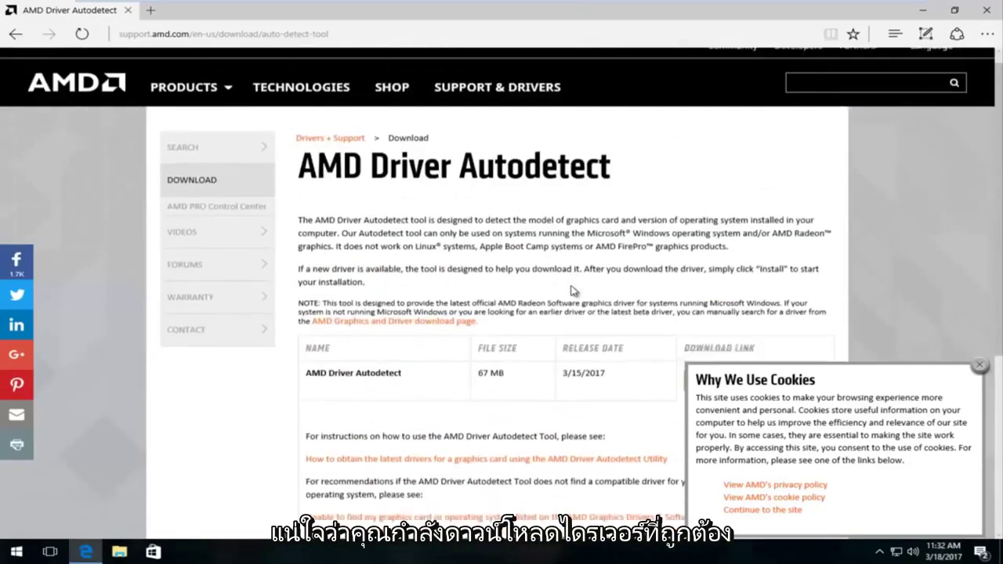
scroll(571, 291, down, 2)
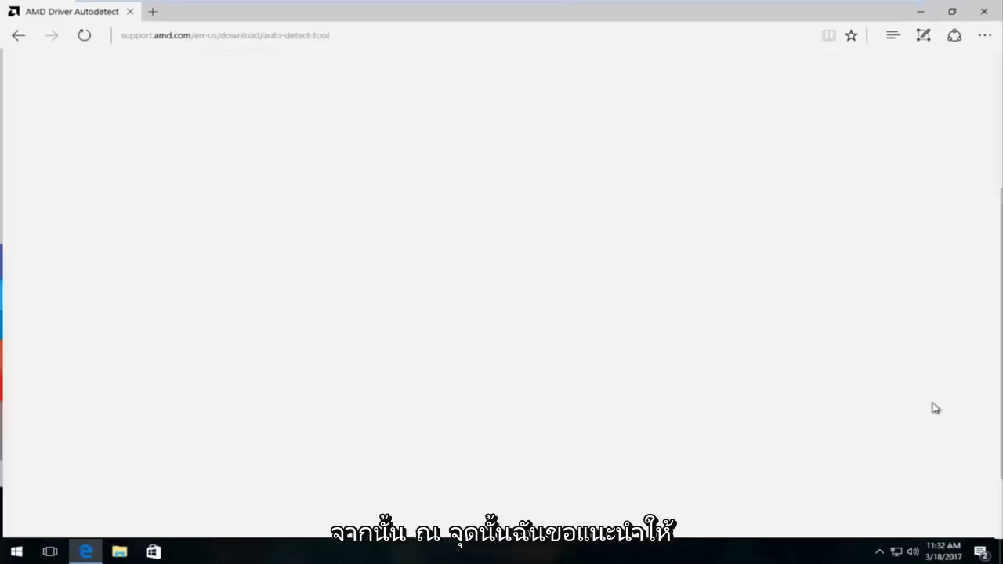